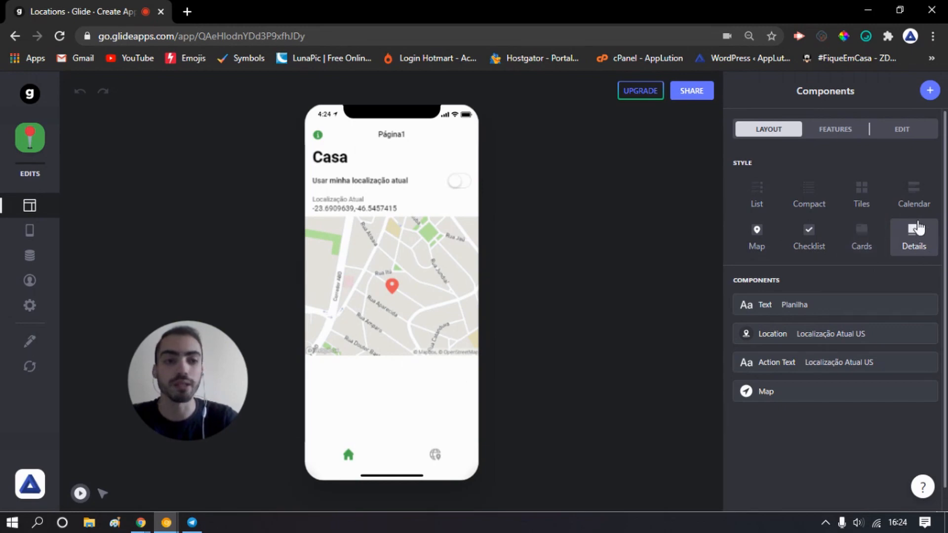
# Browse the available components to find the Location entry field, then return to the screen's component list.
pyautogui.click(930, 91)
pyautogui.scroll(-10, 833, 216)
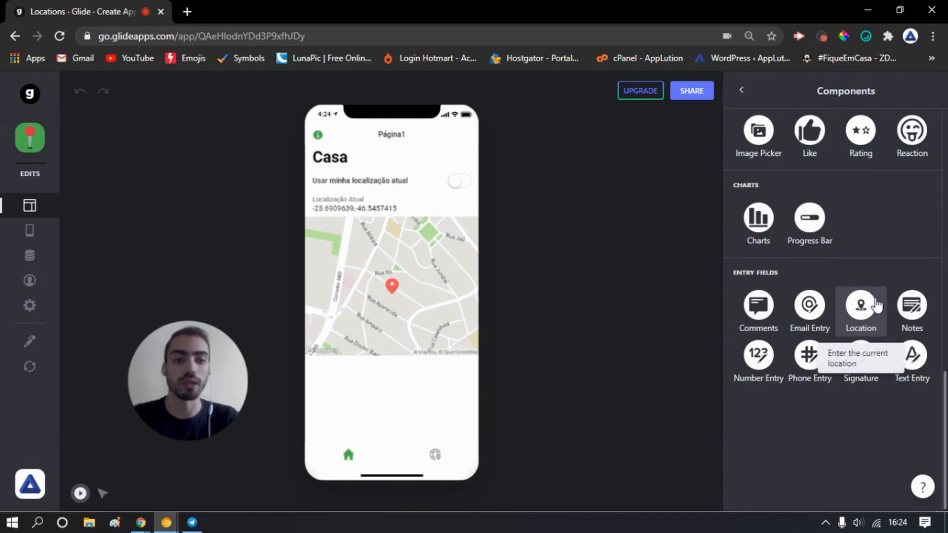
pyautogui.click(741, 90)
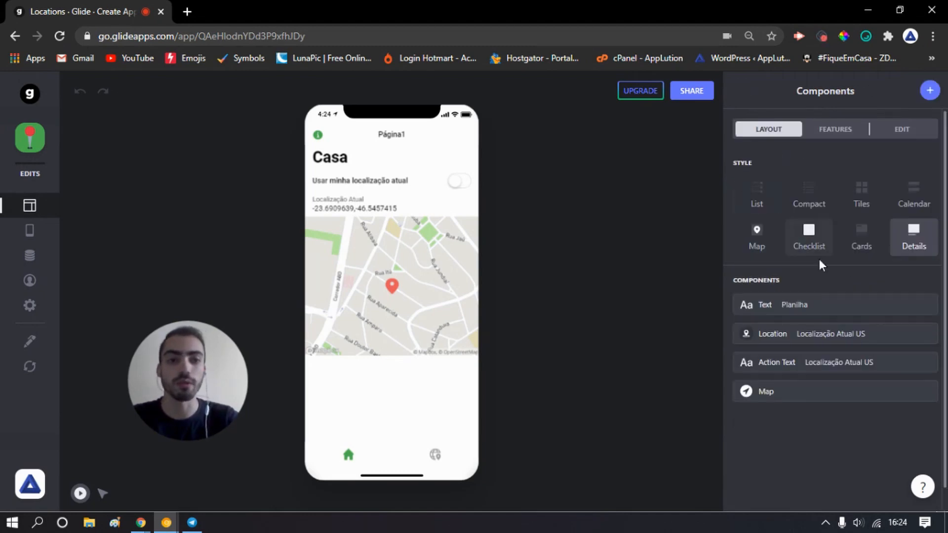
# Check the Location component's column choices and turn on "Usar minha localização atual" in the app preview.
pyautogui.click(818, 346)
pyautogui.click(852, 231)
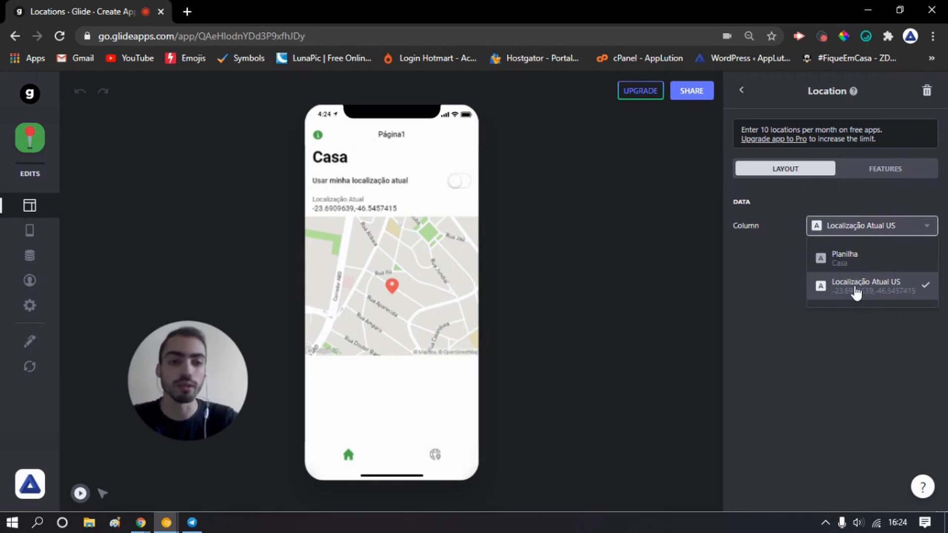
pyautogui.click(853, 237)
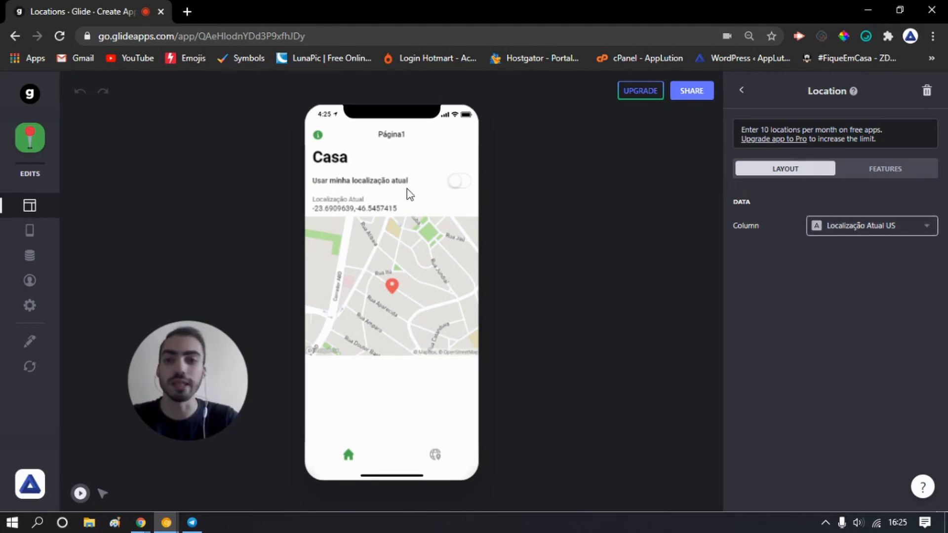
pyautogui.click(461, 183)
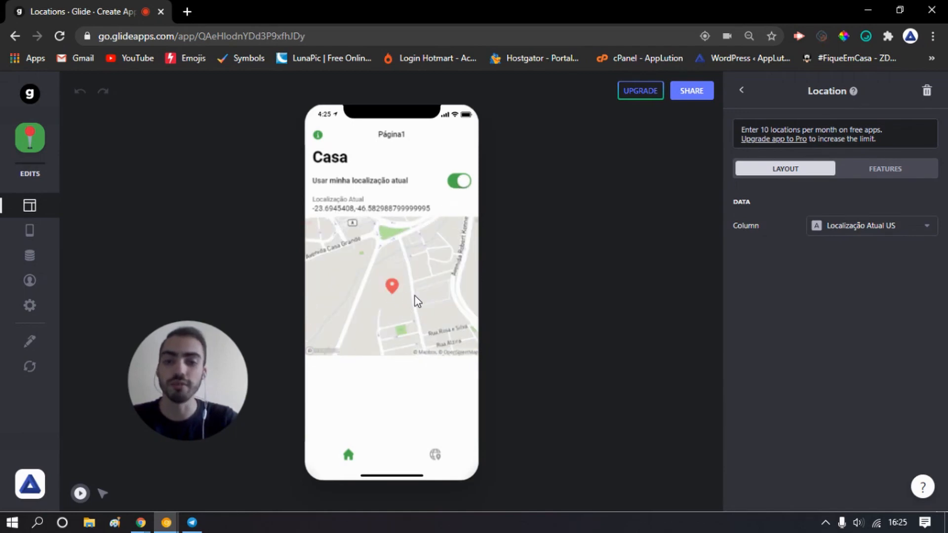
pyautogui.click(742, 90)
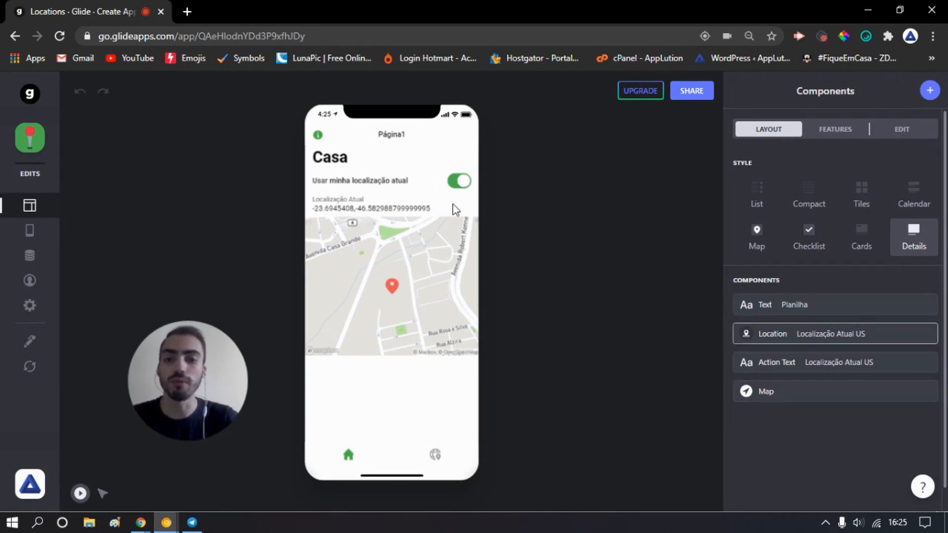
# Open the preview's map screen, select the map pin, and show the current location beside it at closer range.
pyautogui.click(436, 454)
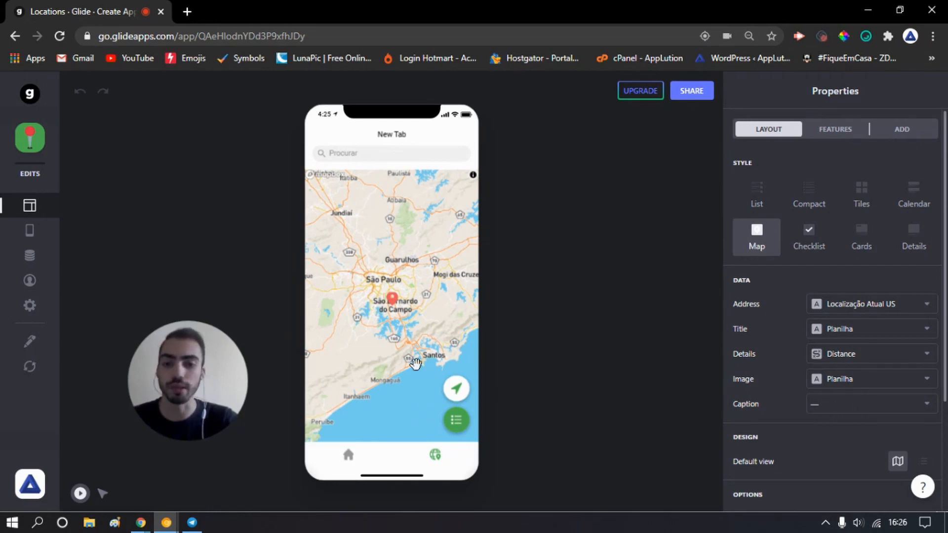
pyautogui.click(392, 299)
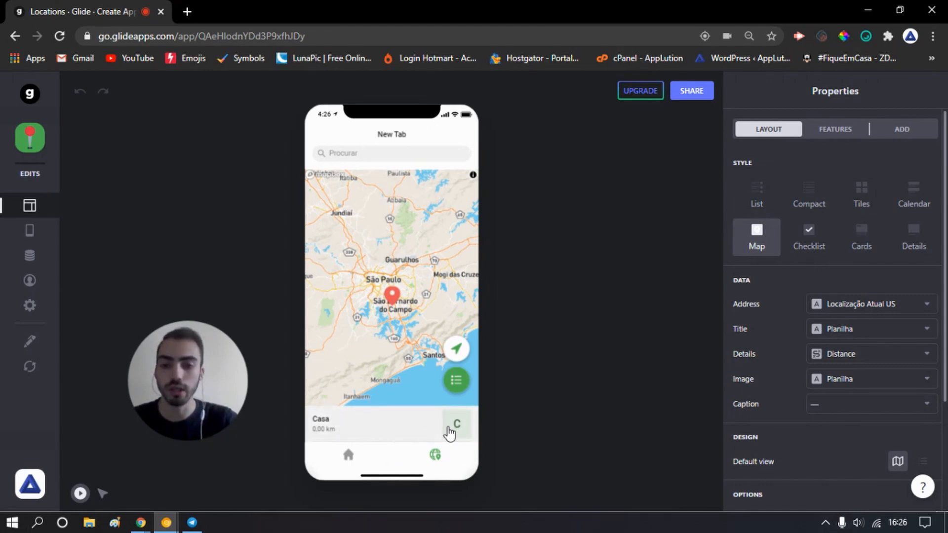
pyautogui.click(457, 350)
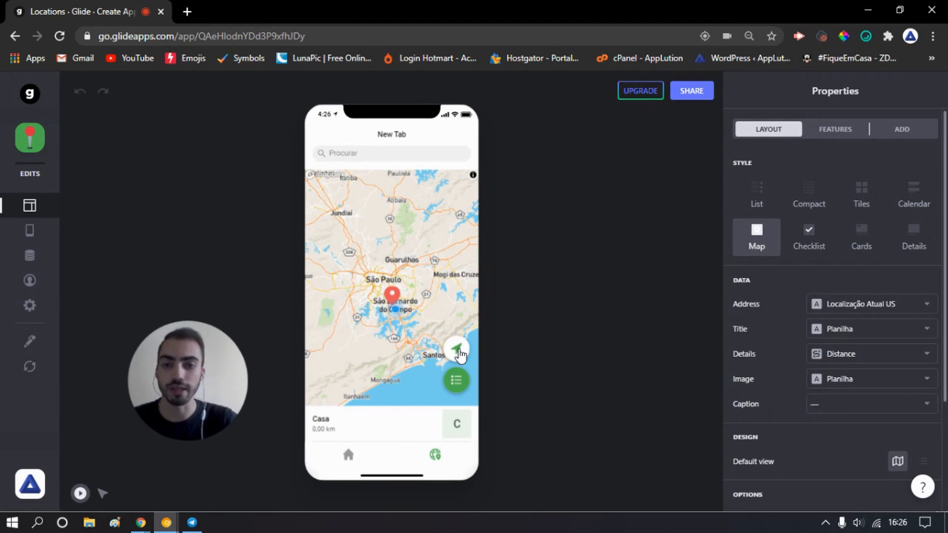
pyautogui.scroll(4, 404, 315)
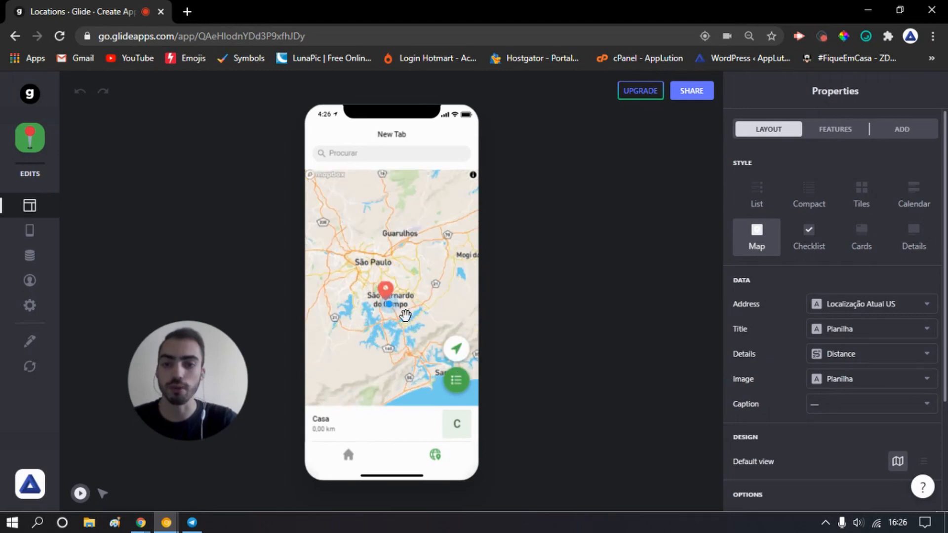
pyautogui.moveTo(358, 286); pyautogui.dragTo(415, 295)
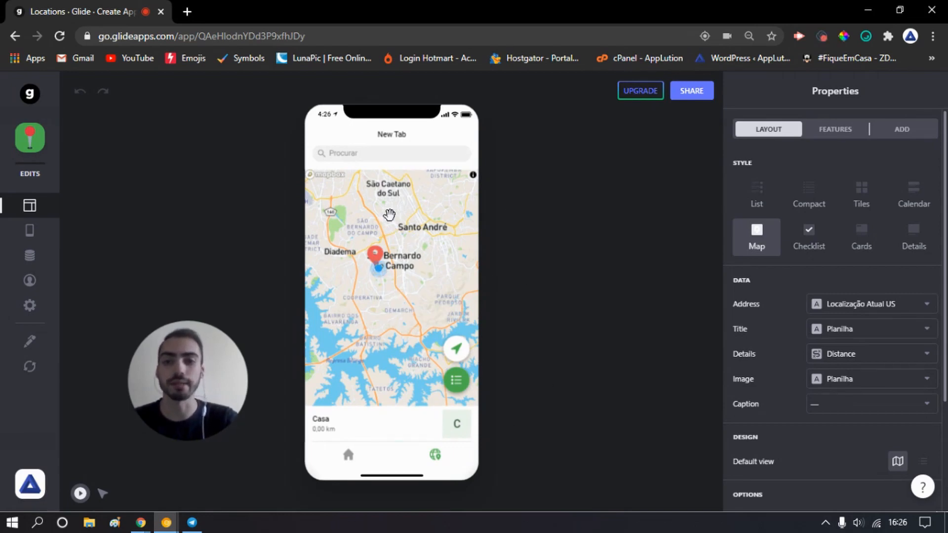
# Review the app's tabs and the columns available for the map screen's Address.
pyautogui.click(30, 236)
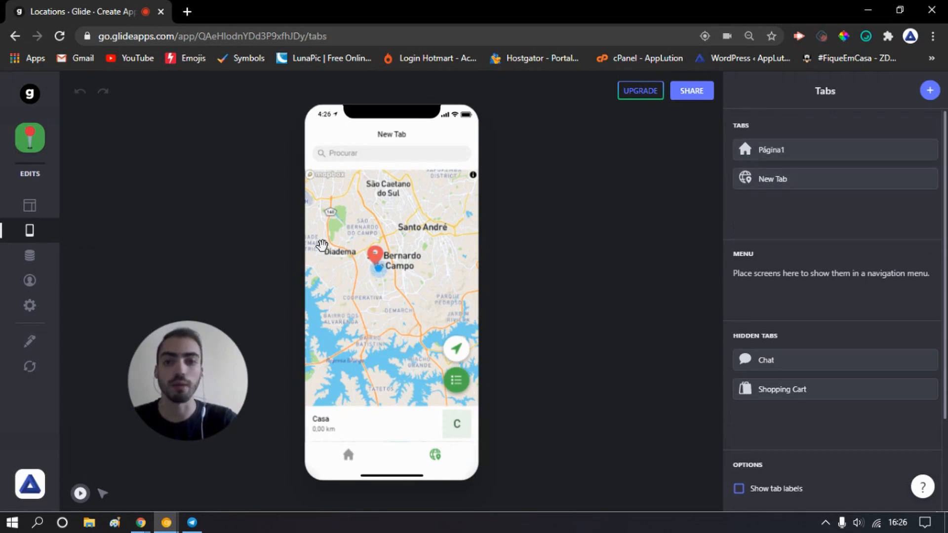
pyautogui.click(29, 205)
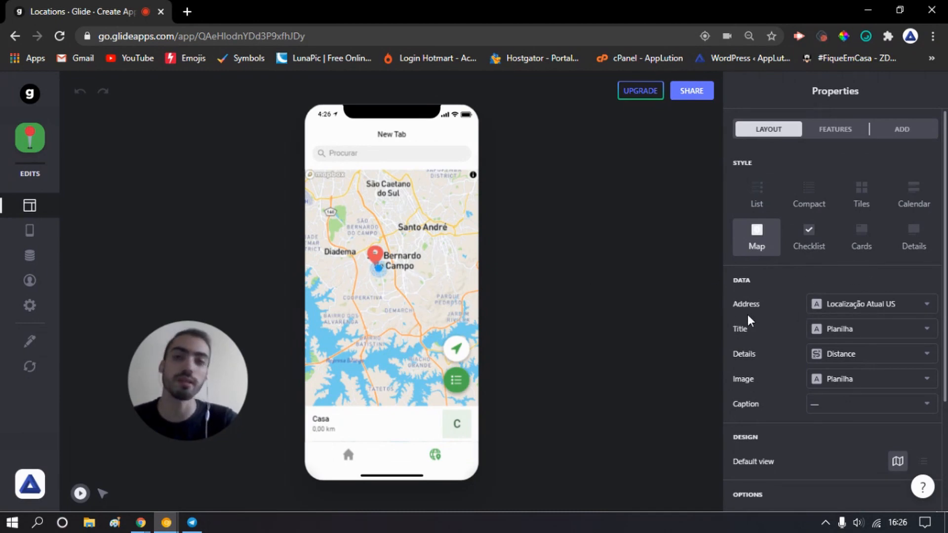
pyautogui.click(867, 305)
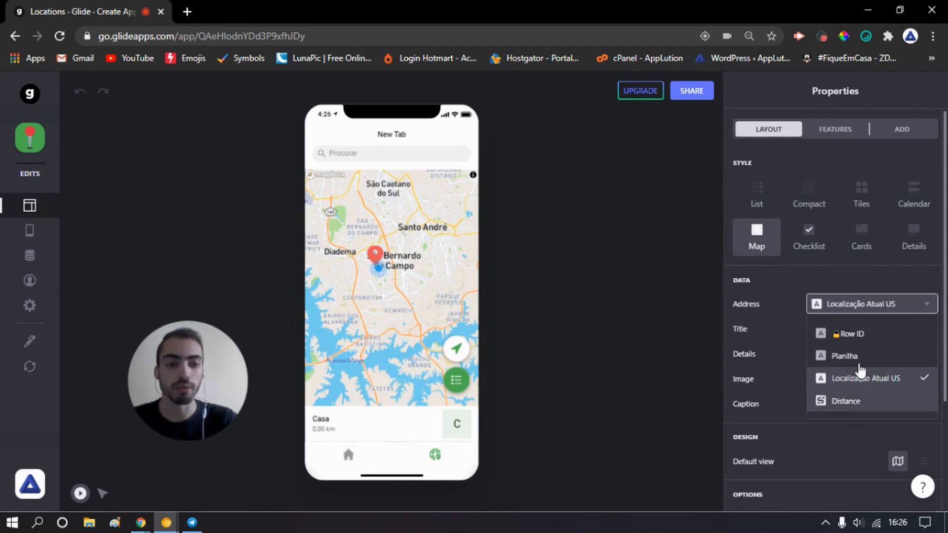
pyautogui.click(864, 306)
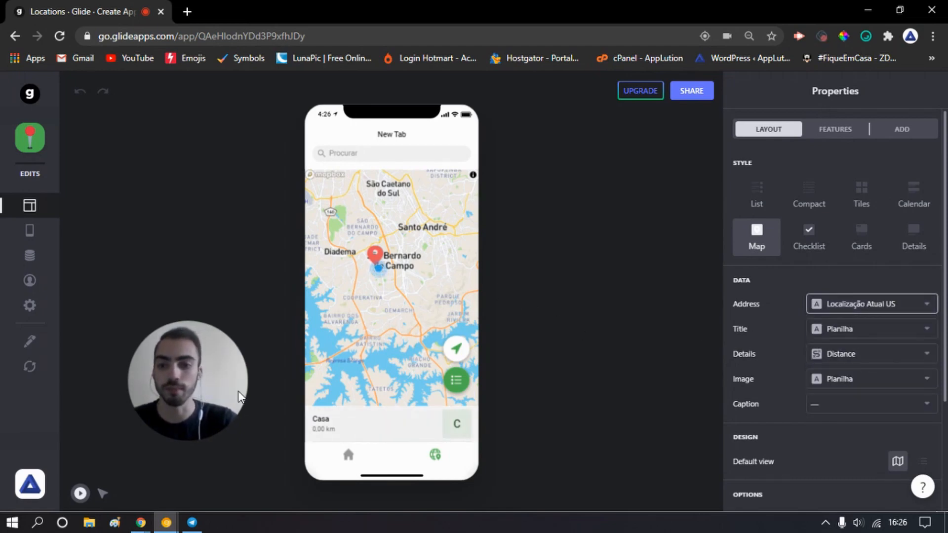
# Open the Locations data table and examine the column types offered for a new column, including Distance, without keeping the column.
pyautogui.click(31, 258)
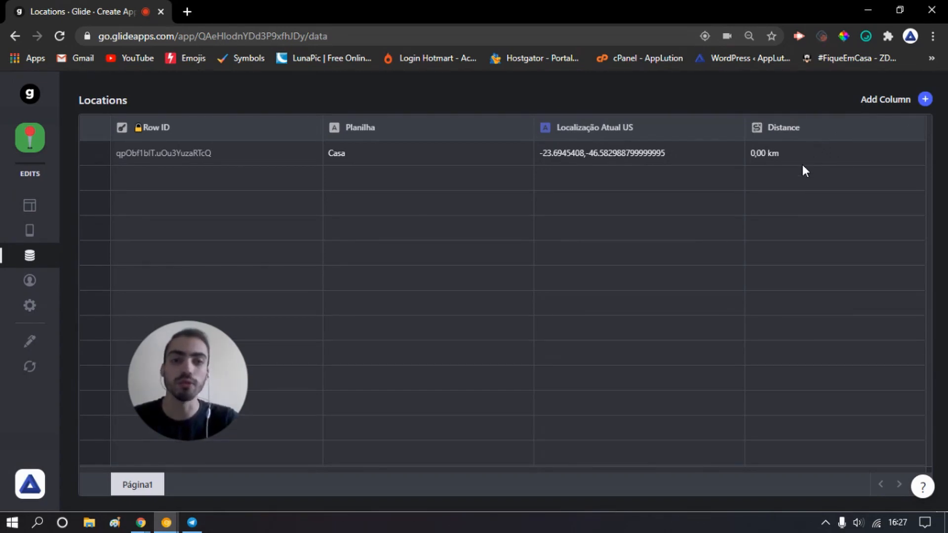
pyautogui.click(911, 129)
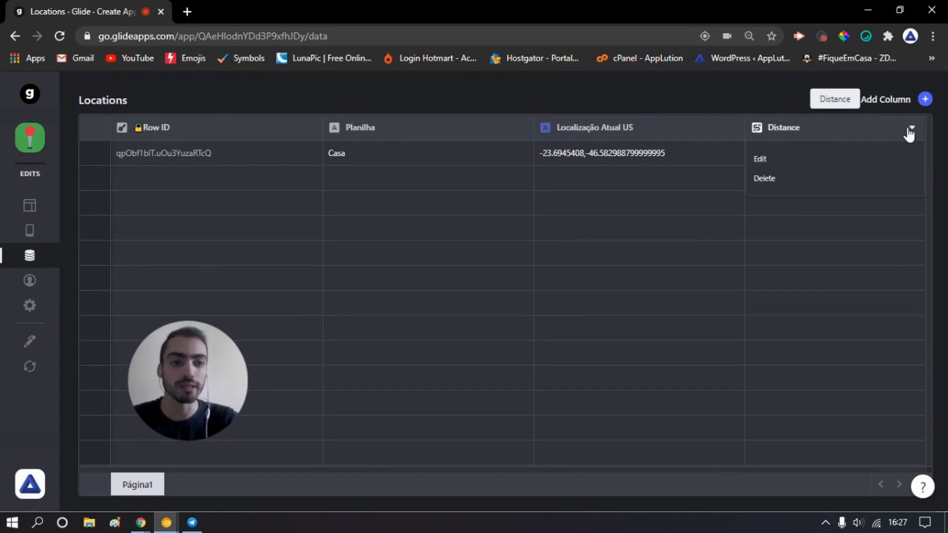
pyautogui.click(925, 100)
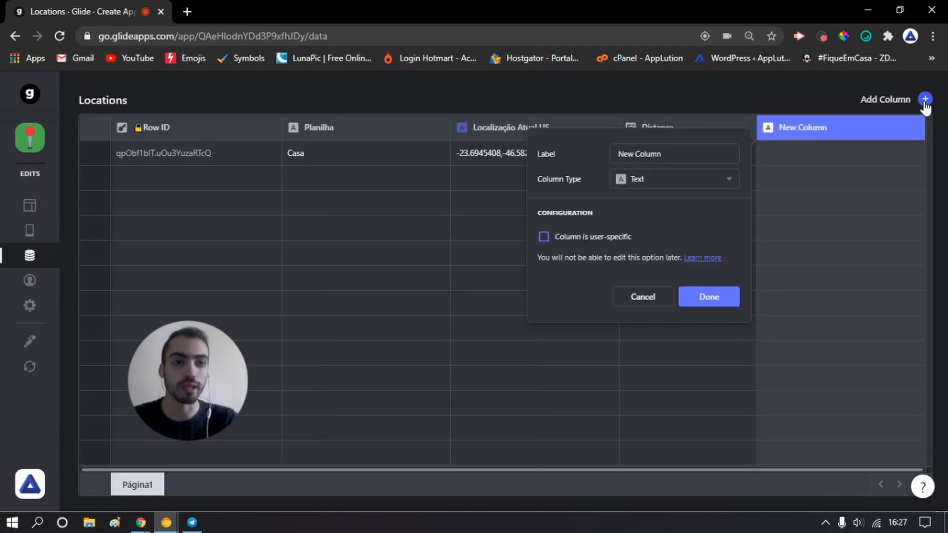
pyautogui.click(676, 182)
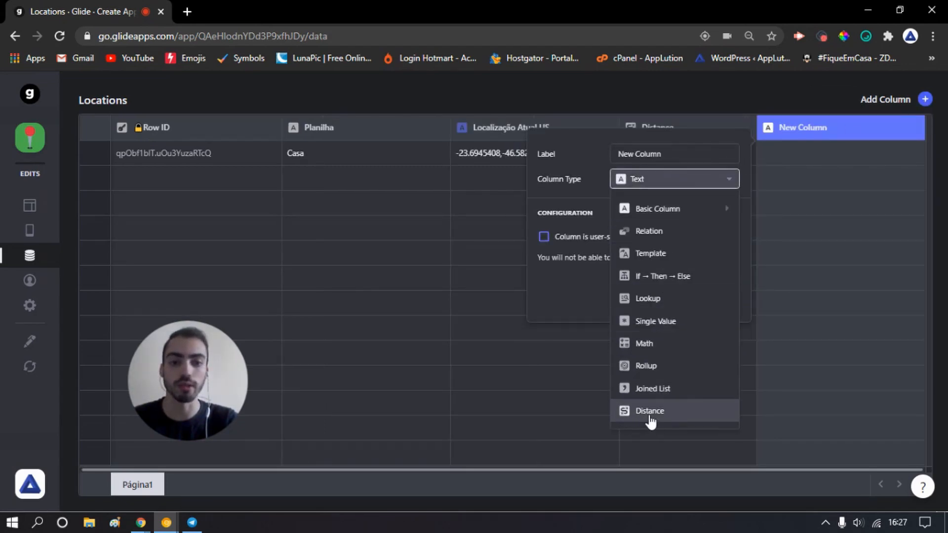
pyautogui.click(684, 183)
pyautogui.click(647, 298)
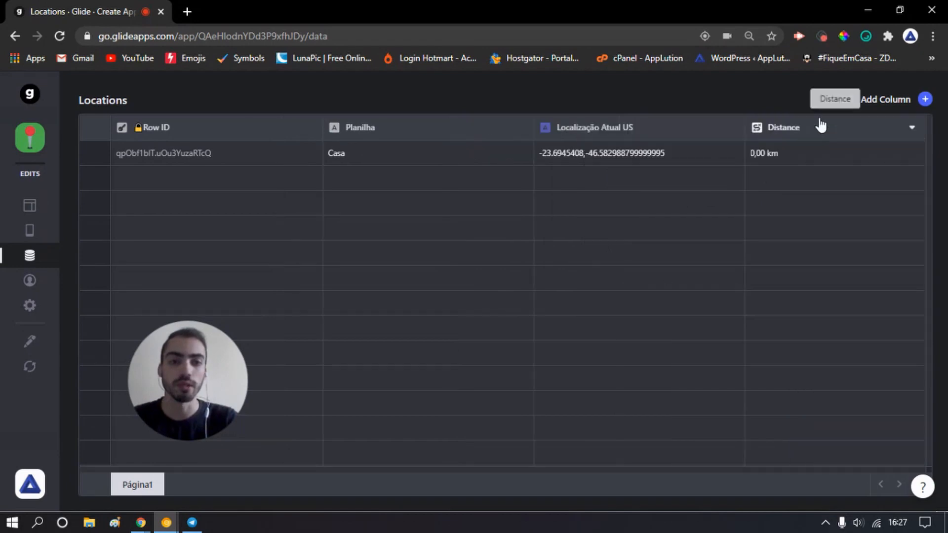
# Open the Distance column's configuration and examine the choices for its From and To locations.
pyautogui.click(913, 129)
pyautogui.click(833, 163)
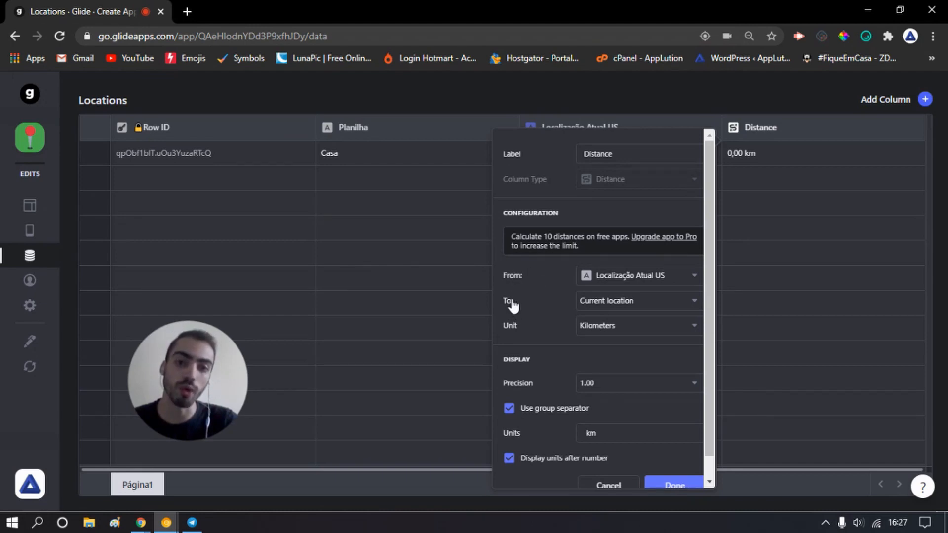
pyautogui.click(617, 287)
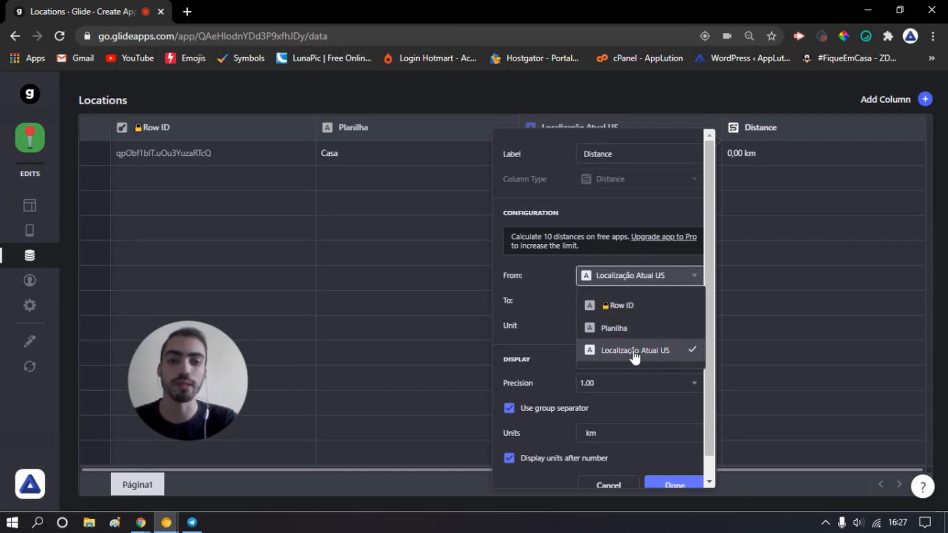
pyautogui.click(650, 283)
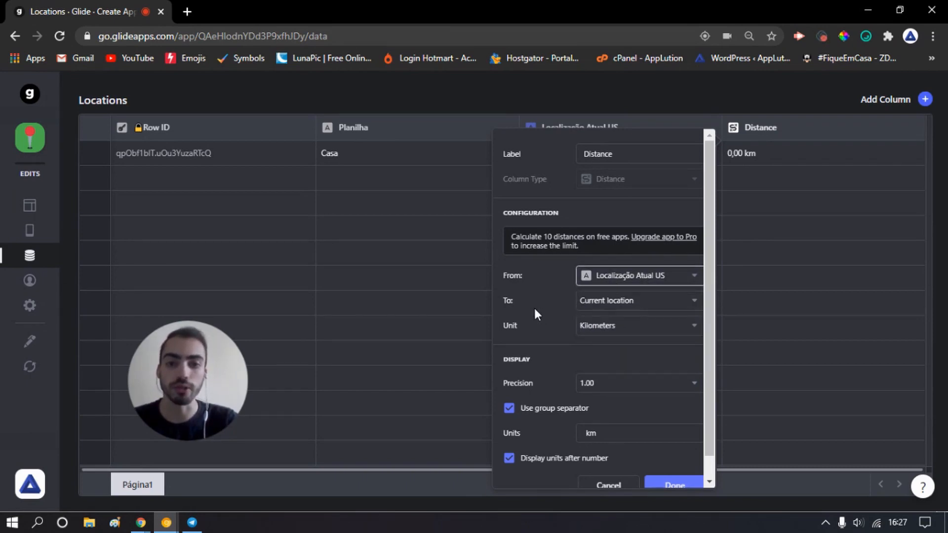
pyautogui.click(606, 306)
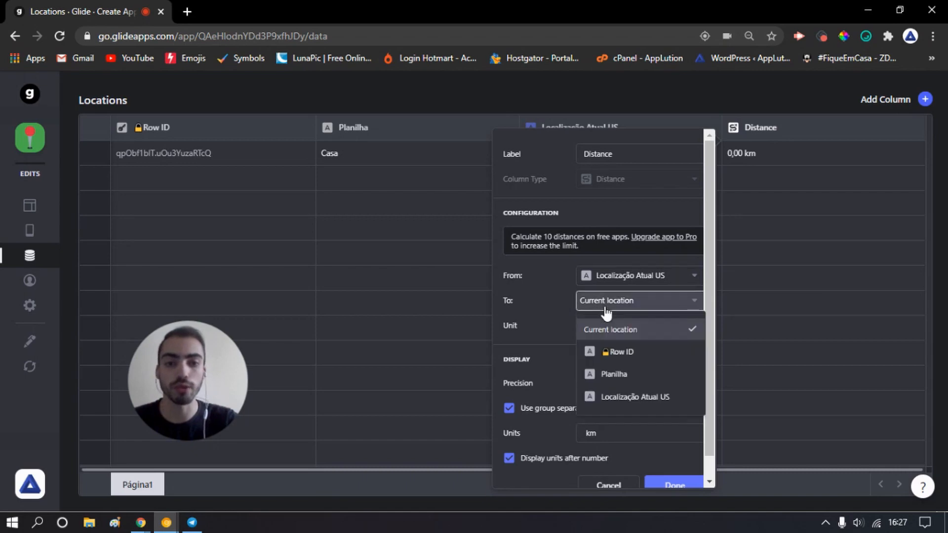
pyautogui.click(619, 306)
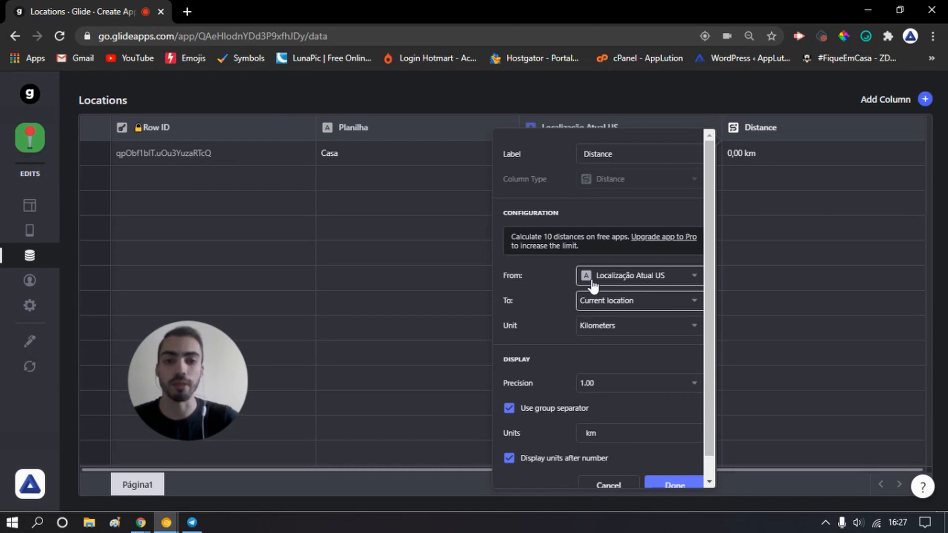
# Examine the Distance column's unit choices and displayed unit label, then confirm the configuration.
pyautogui.click(610, 328)
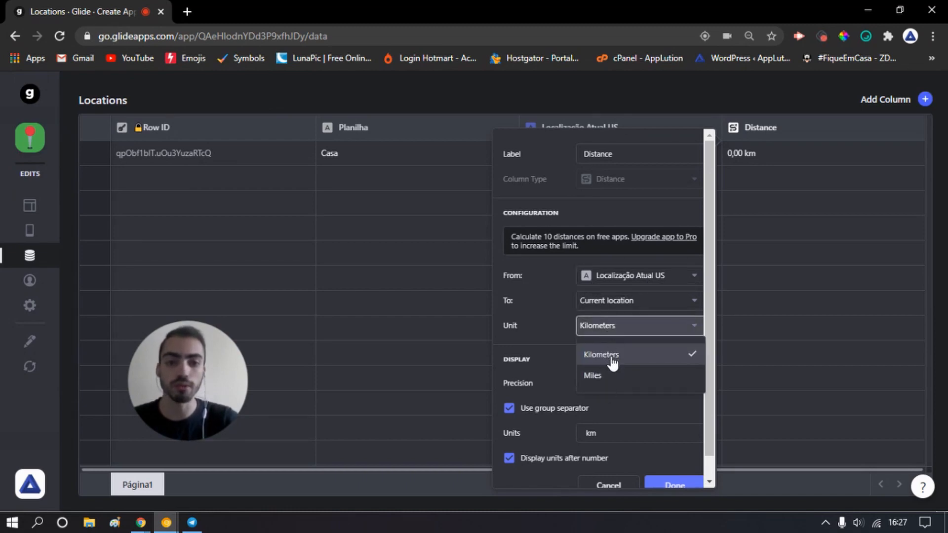
pyautogui.click(620, 328)
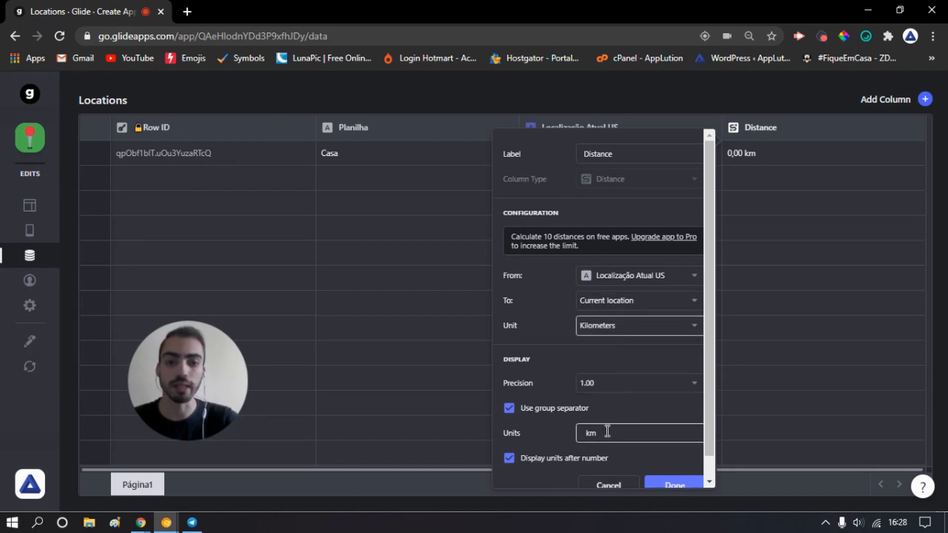
pyautogui.click(629, 432)
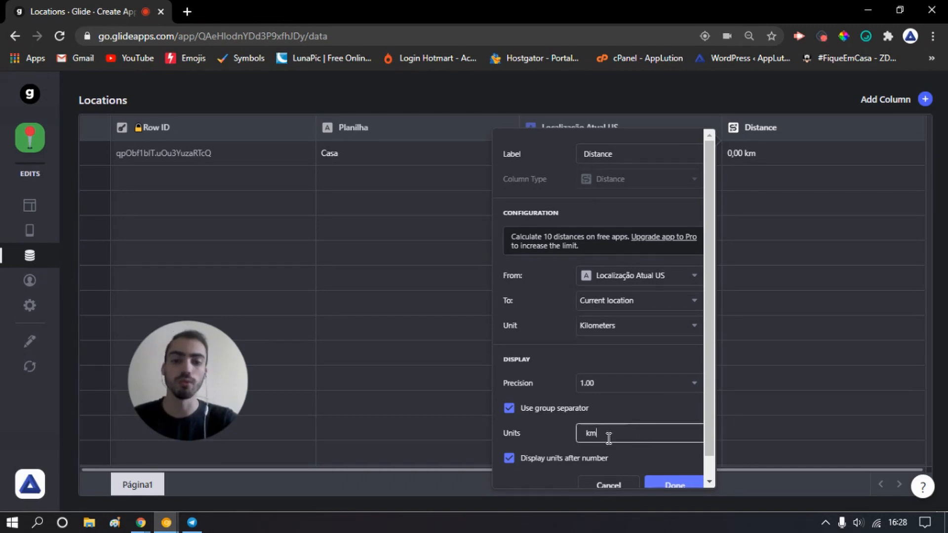
pyautogui.doubleClick(591, 436)
pyautogui.click(628, 439)
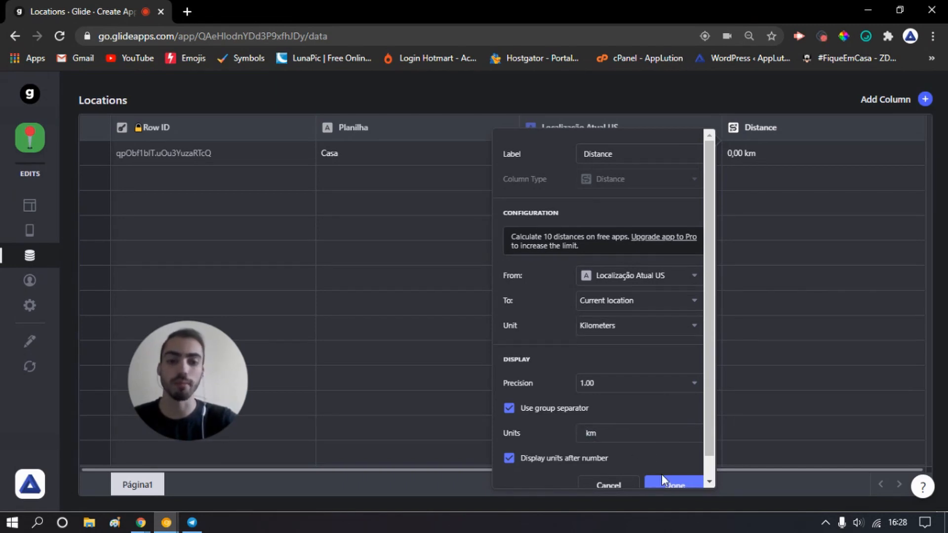
pyautogui.click(664, 488)
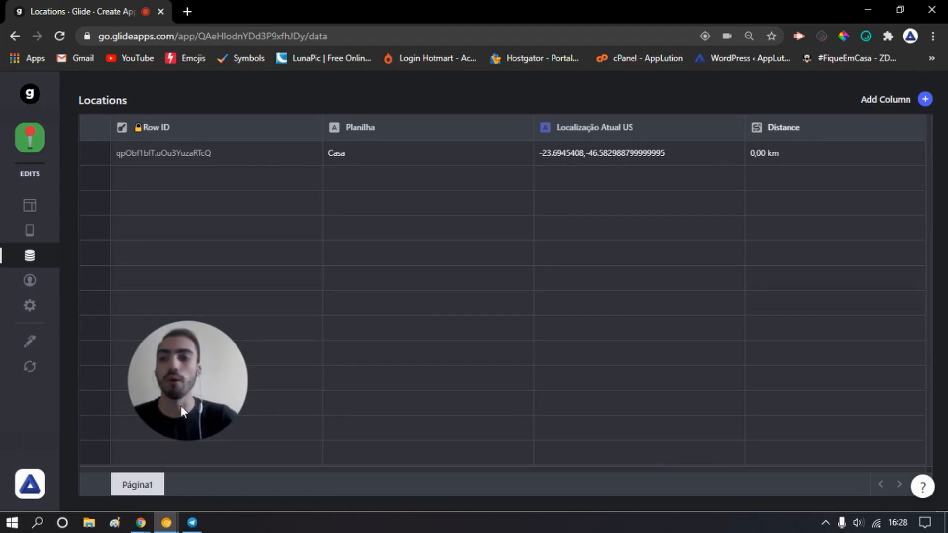
# Return to the map screen's layout, check its current-location option, and inspect the pin and current-location marker up close.
pyautogui.click(30, 207)
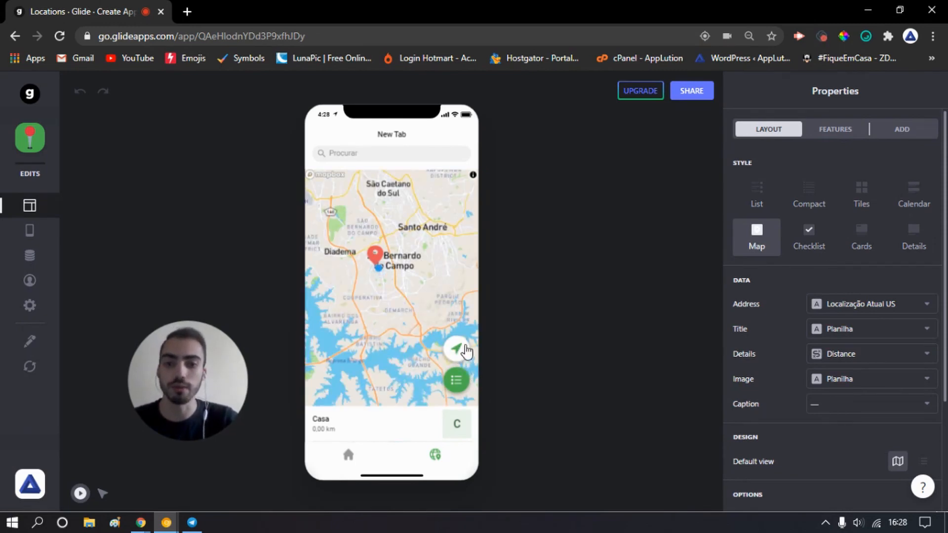
pyautogui.scroll(-3, 753, 365)
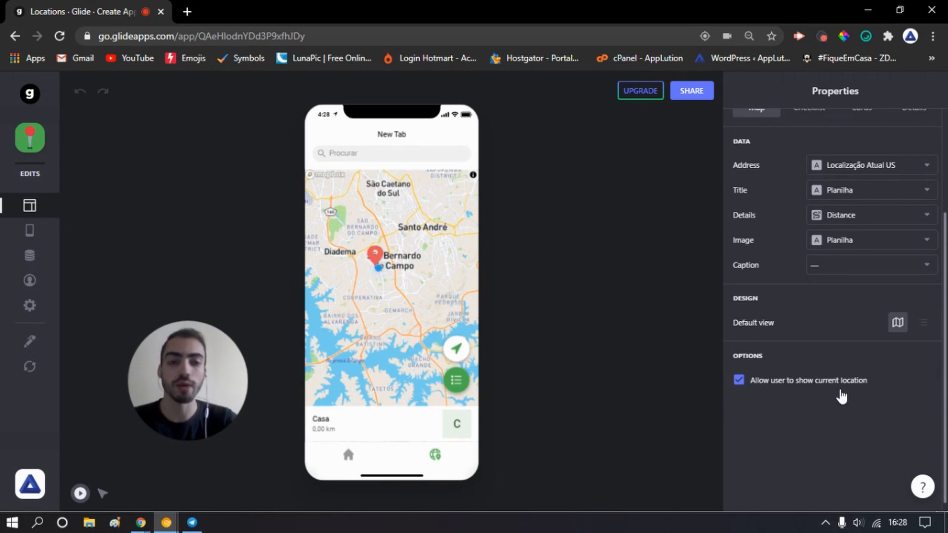
pyautogui.scroll(5, 439, 312)
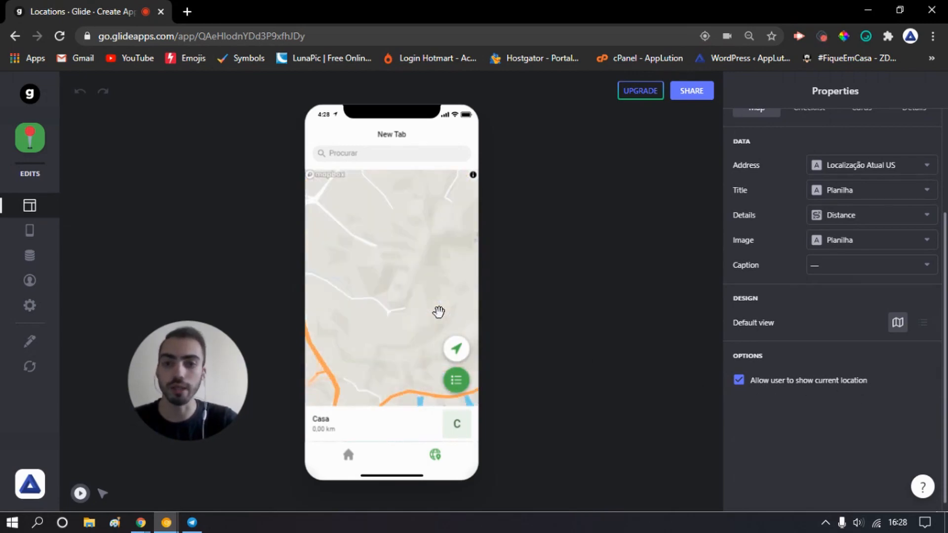
pyautogui.scroll(-3, 412, 247)
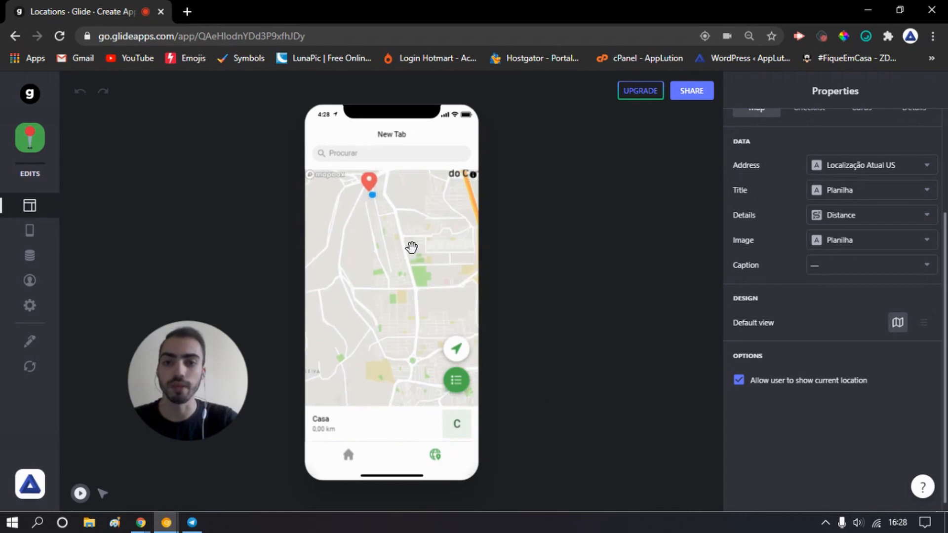
pyautogui.moveTo(413, 247); pyautogui.dragTo(467, 354)
pyautogui.scroll(-2, 424, 273)
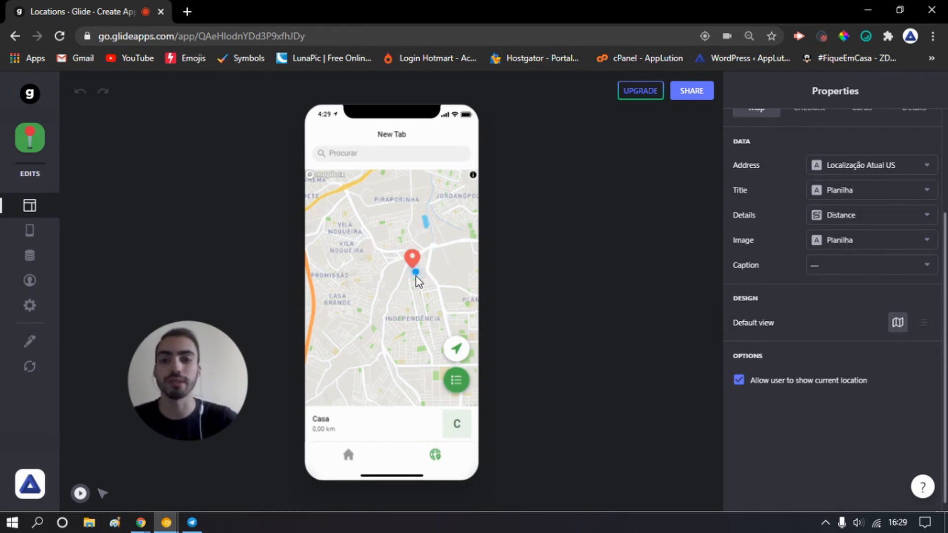
# Review the Página1 screen and the Distance column's configuration in the Locations table, confirm it, and return to the layout.
pyautogui.click(347, 457)
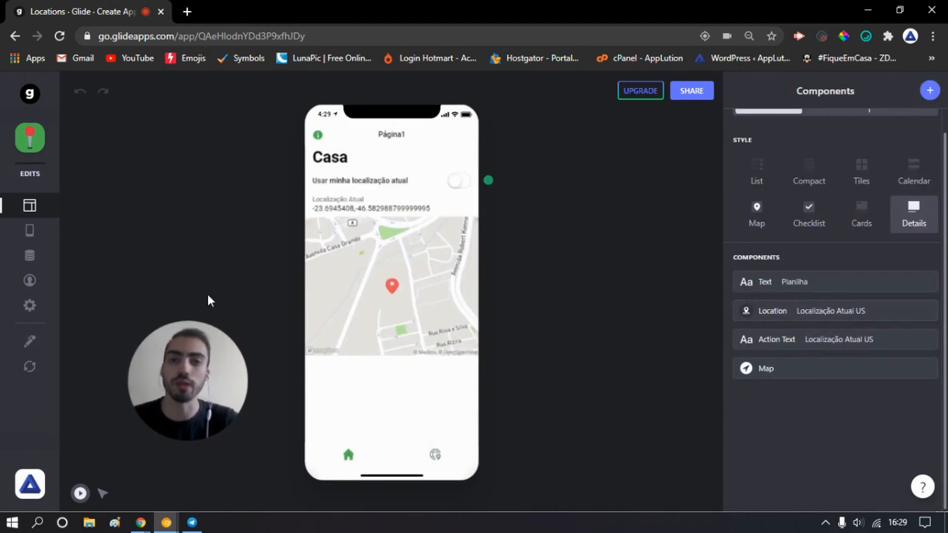
pyautogui.click(29, 256)
pyautogui.click(774, 138)
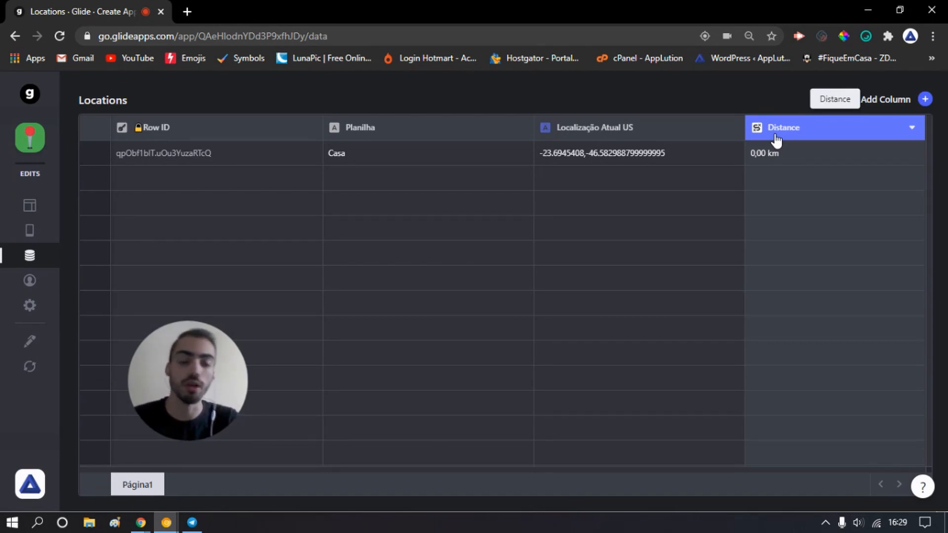
pyautogui.click(775, 133)
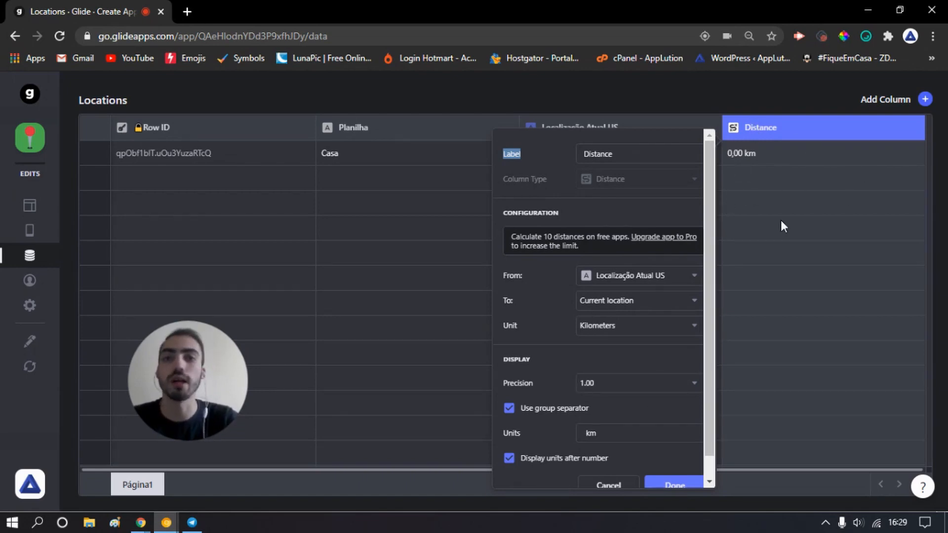
pyautogui.click(681, 485)
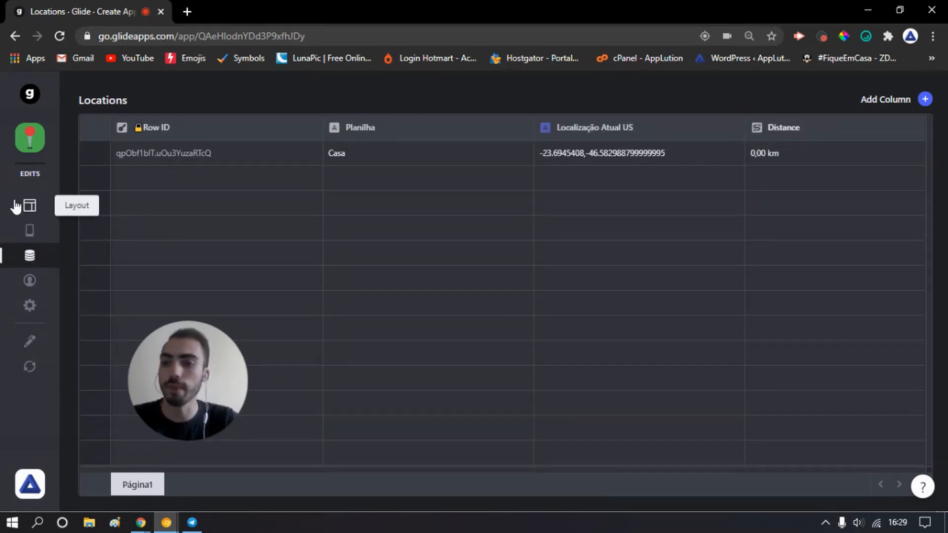
pyautogui.click(29, 206)
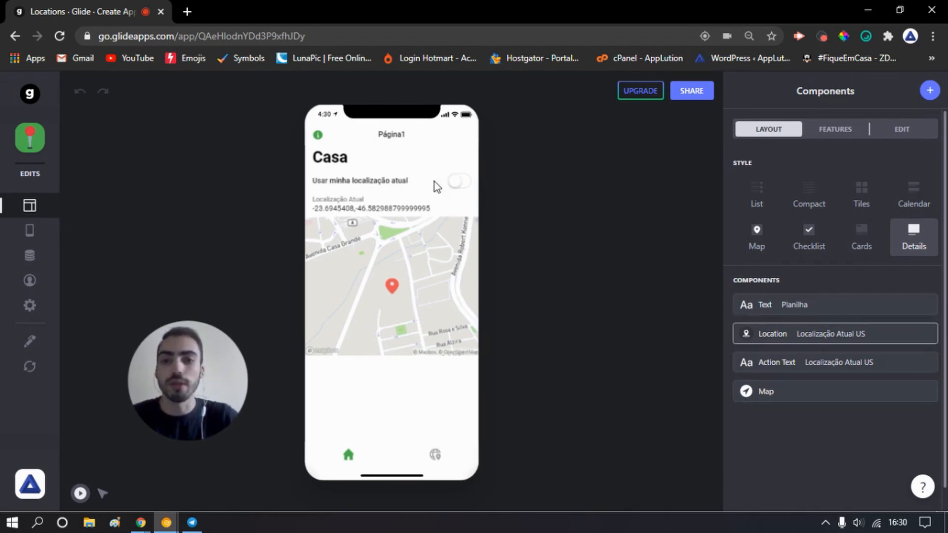
# Add a Text column labelled LOCALIZACAO to the Locations data table, without making it user-specific.
pyautogui.click(22, 257)
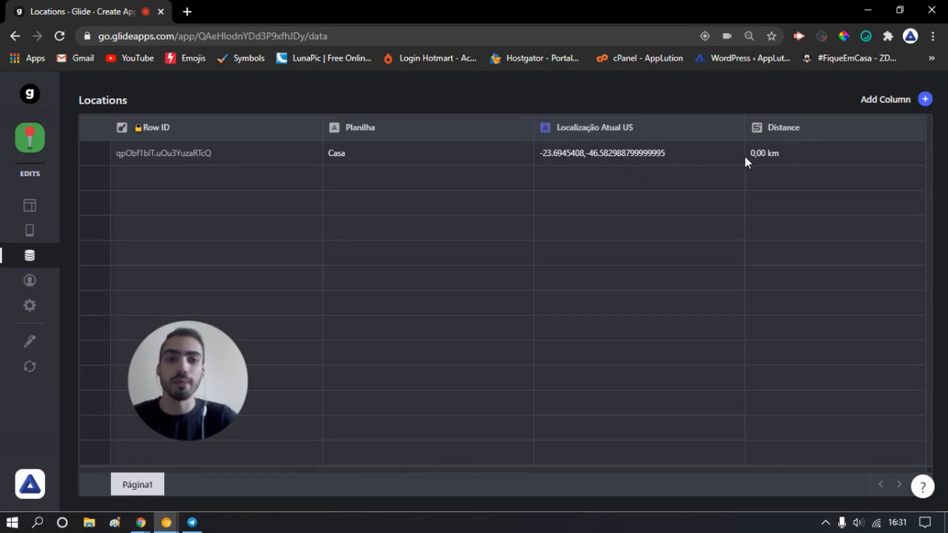
pyautogui.click(926, 99)
pyautogui.click(695, 153)
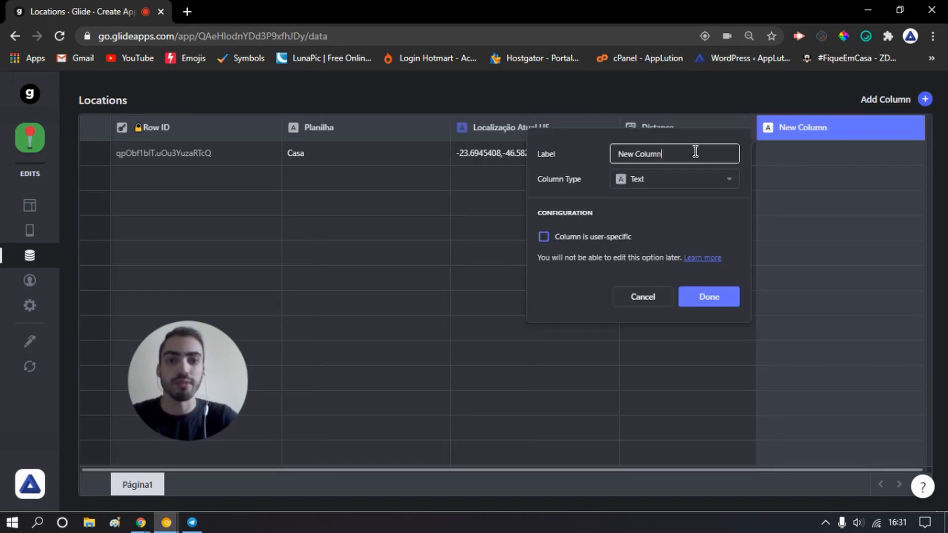
pyautogui.hotkey('ctrl', 'a')
pyautogui.write('LOCALIZACAO')
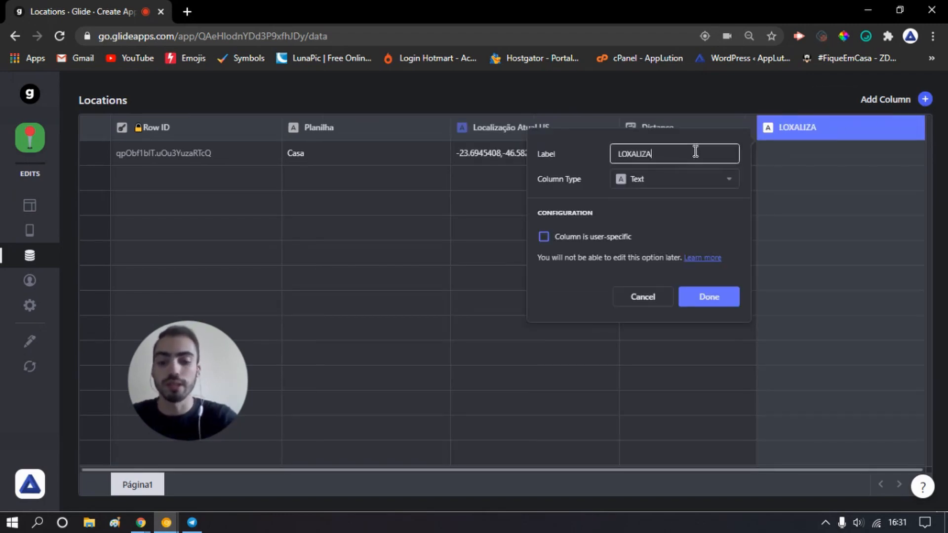
pyautogui.click(641, 180)
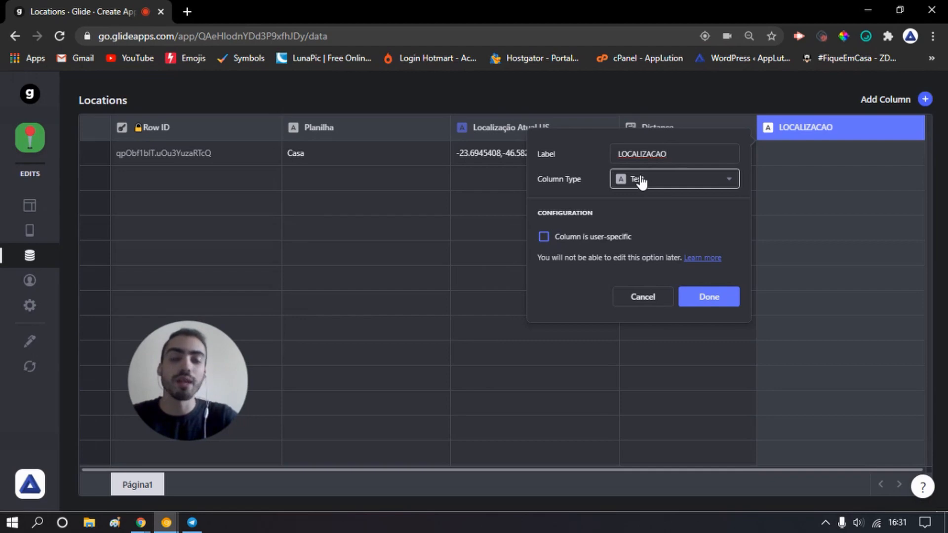
pyautogui.click(707, 294)
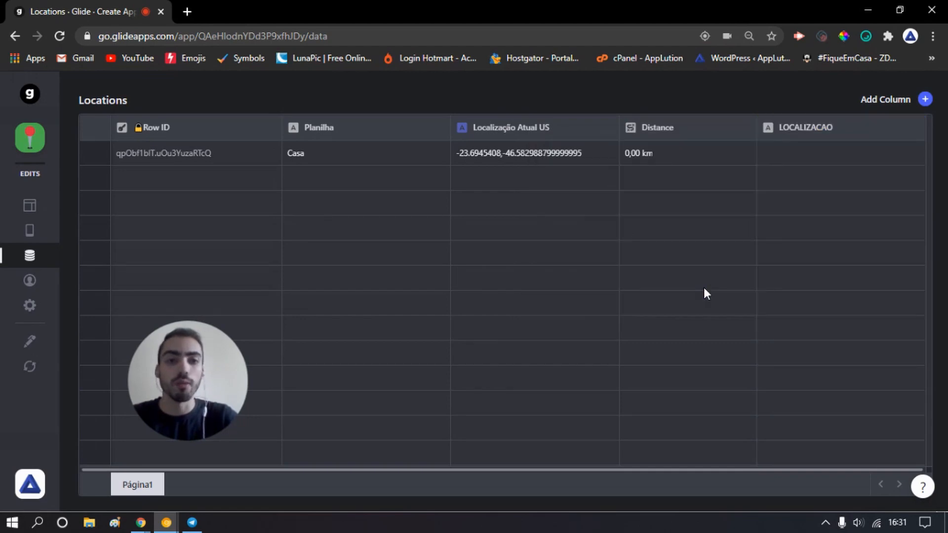
# Link the Location component on the Página1 screen to the LOCALIZACAO column and enable the current-location switch in the preview.
pyautogui.click(29, 206)
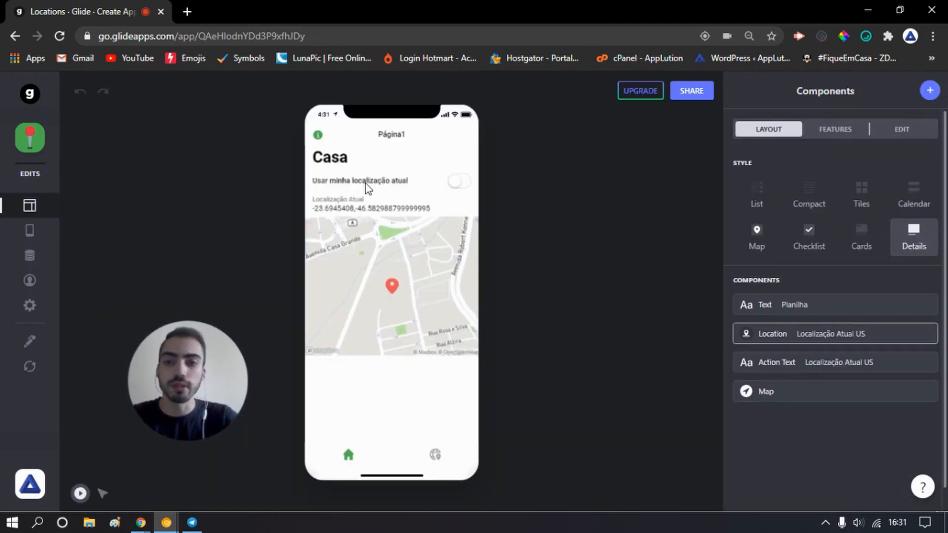
pyautogui.click(768, 335)
pyautogui.click(862, 226)
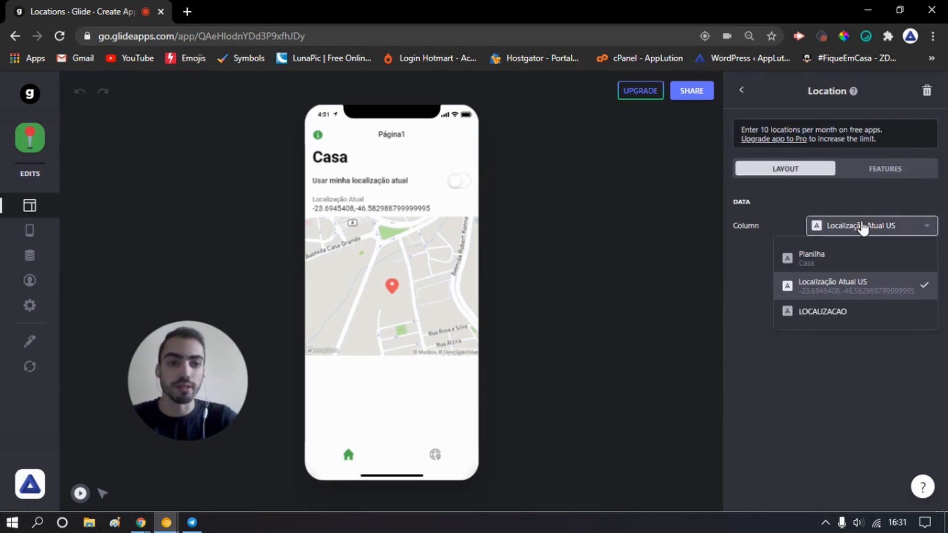
pyautogui.click(817, 317)
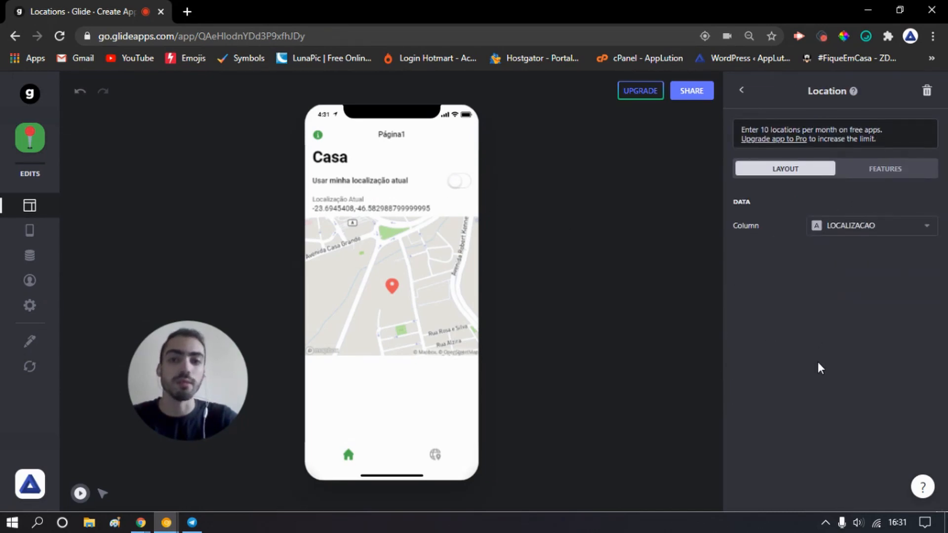
pyautogui.click(459, 181)
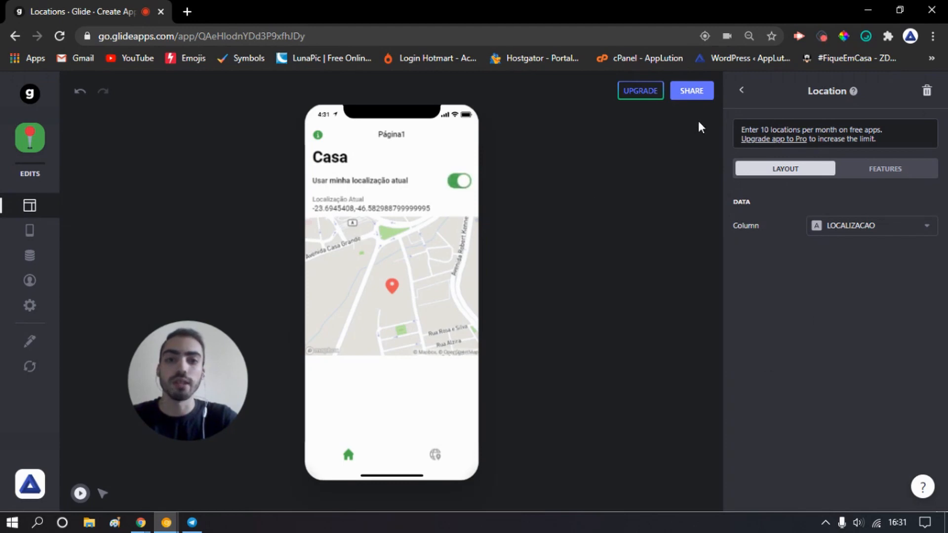
# Set the Action Text component's data column to LOCALIZACAO and return to the component list.
pyautogui.click(741, 91)
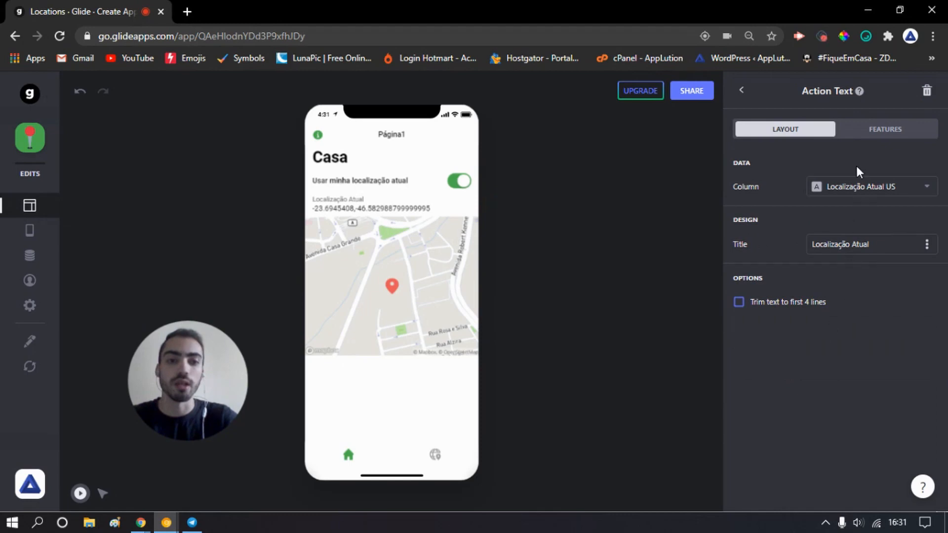
pyautogui.click(855, 187)
pyautogui.click(846, 334)
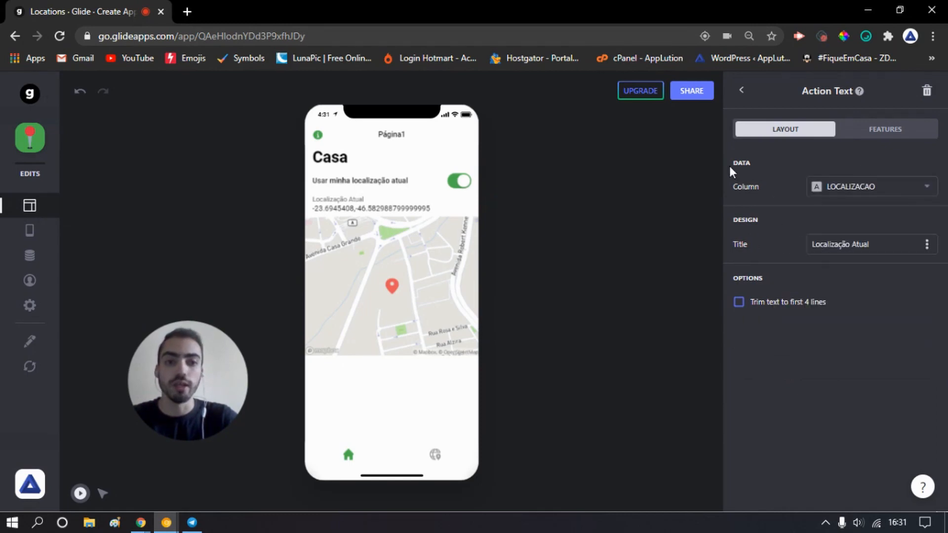
pyautogui.click(742, 92)
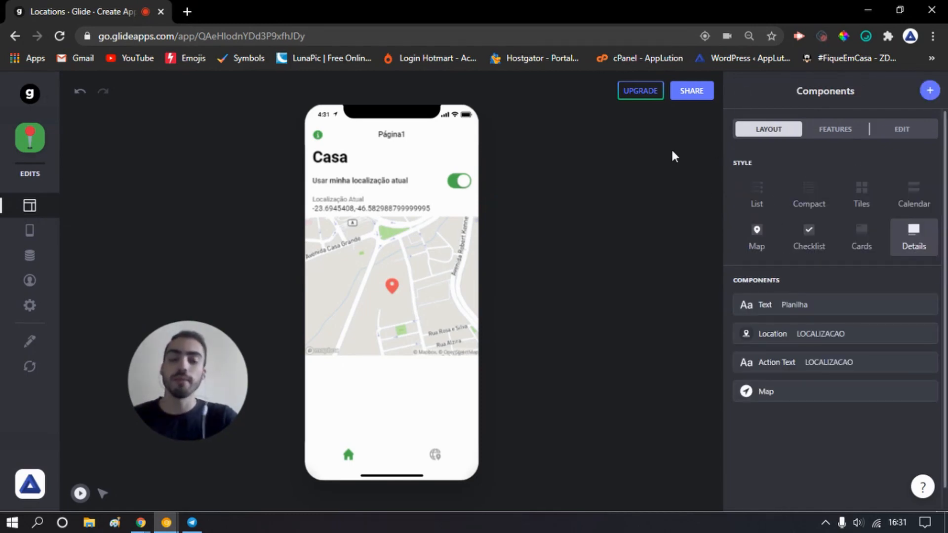
pyautogui.moveTo(34, 168)
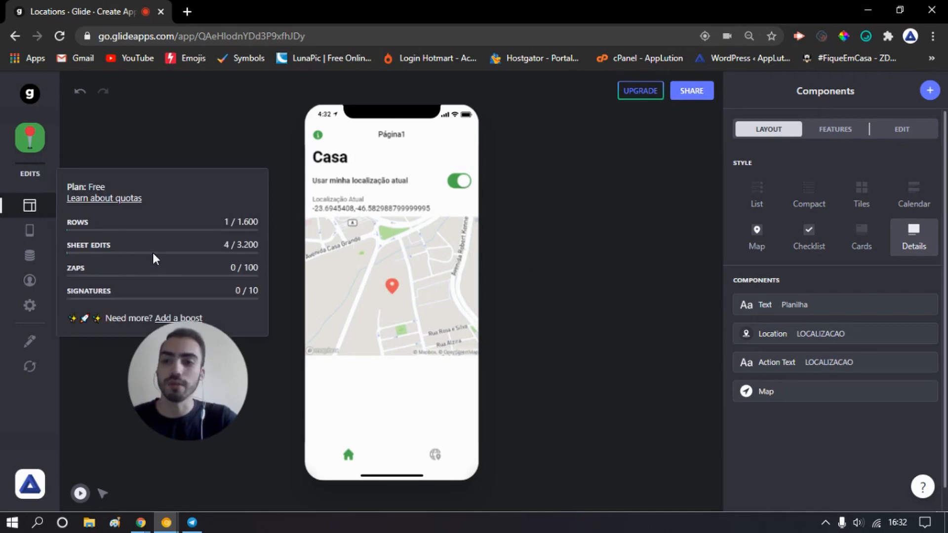